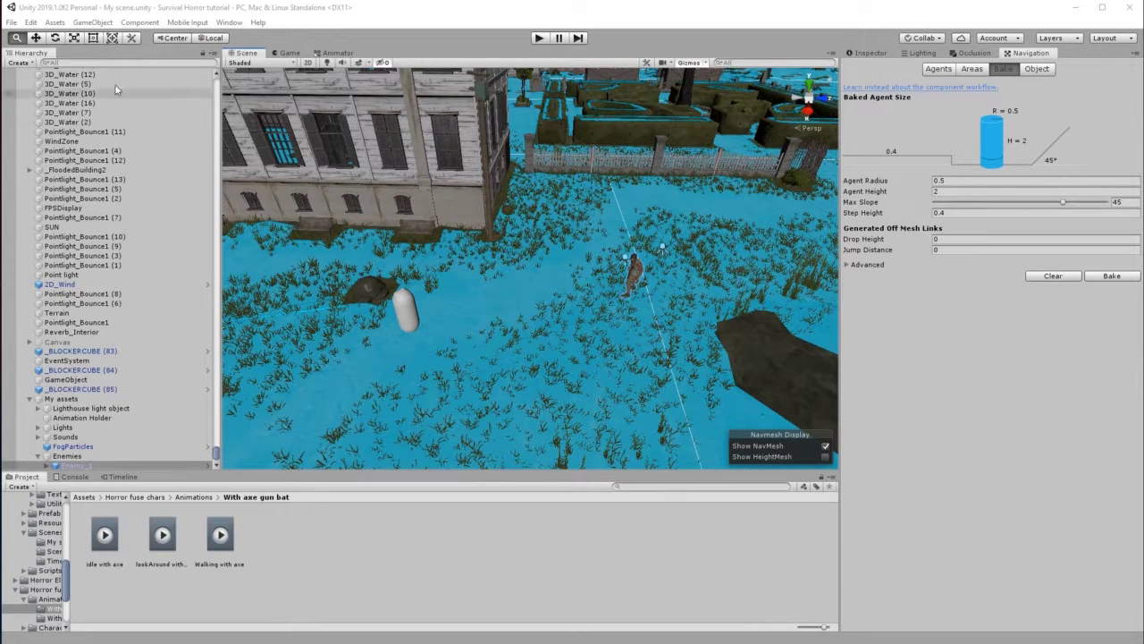
Frame Enemy_1 and survey the navmesh, building, fence and hedge maze around it
left_click(65, 63)
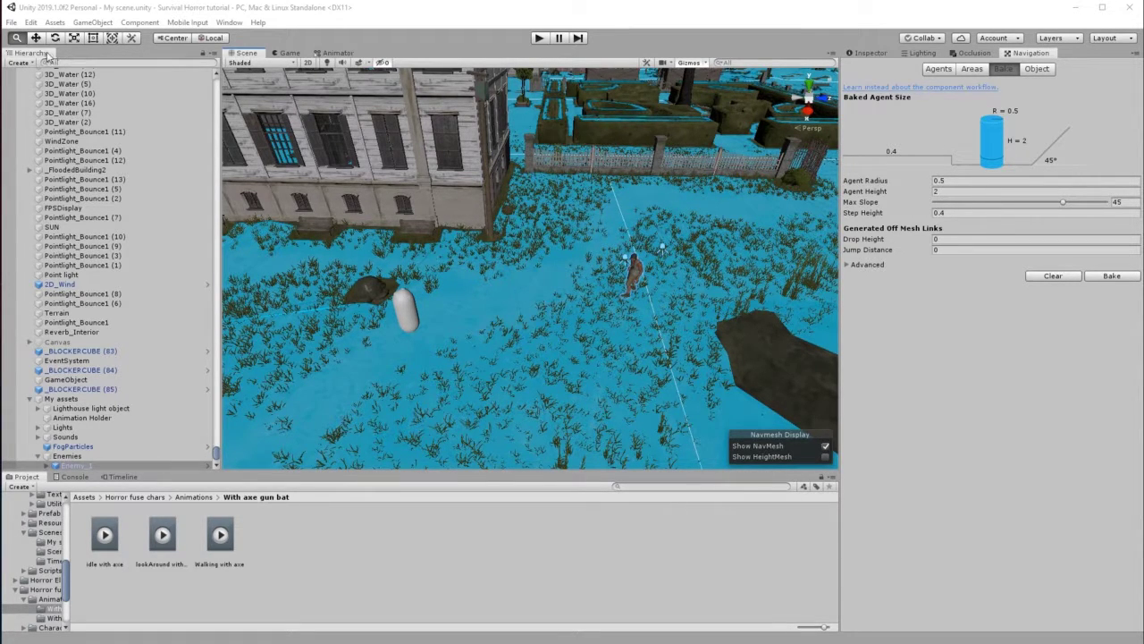
double_click(73, 465)
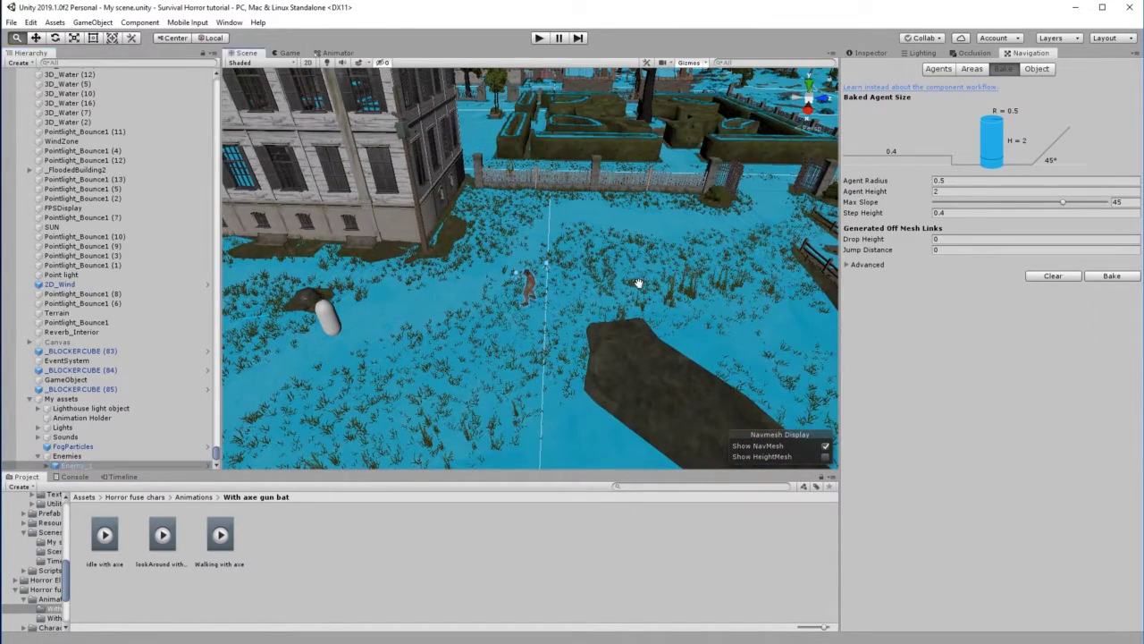
left_click_drag(651, 256, 628, 320)
left_click_drag(723, 294, 647, 303, "alt")
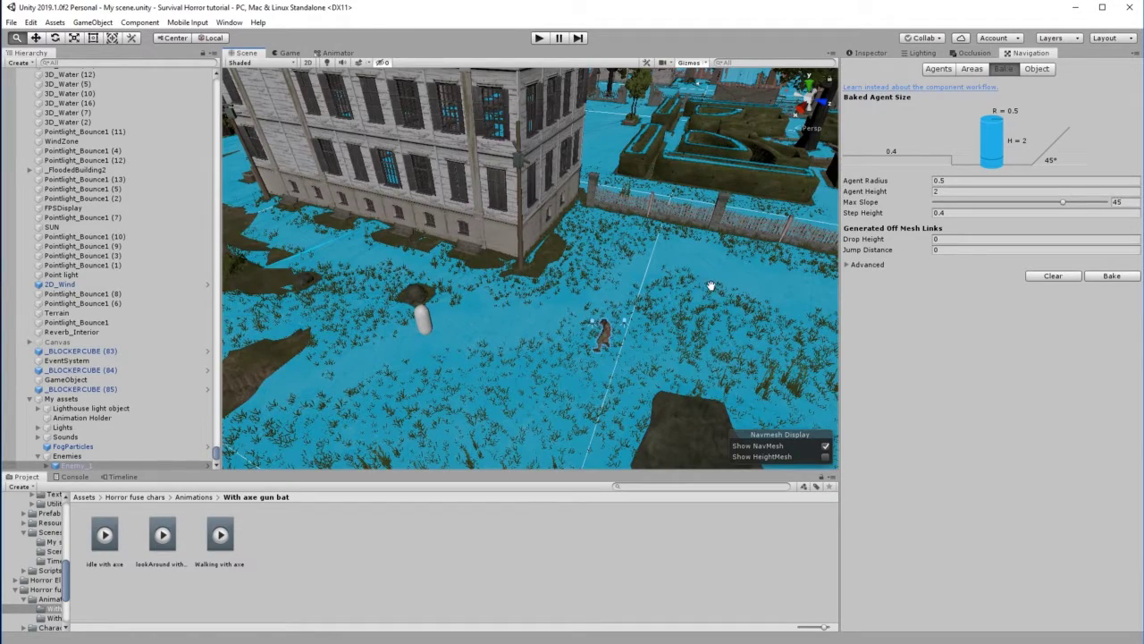
left_click_drag(712, 287, 439, 277)
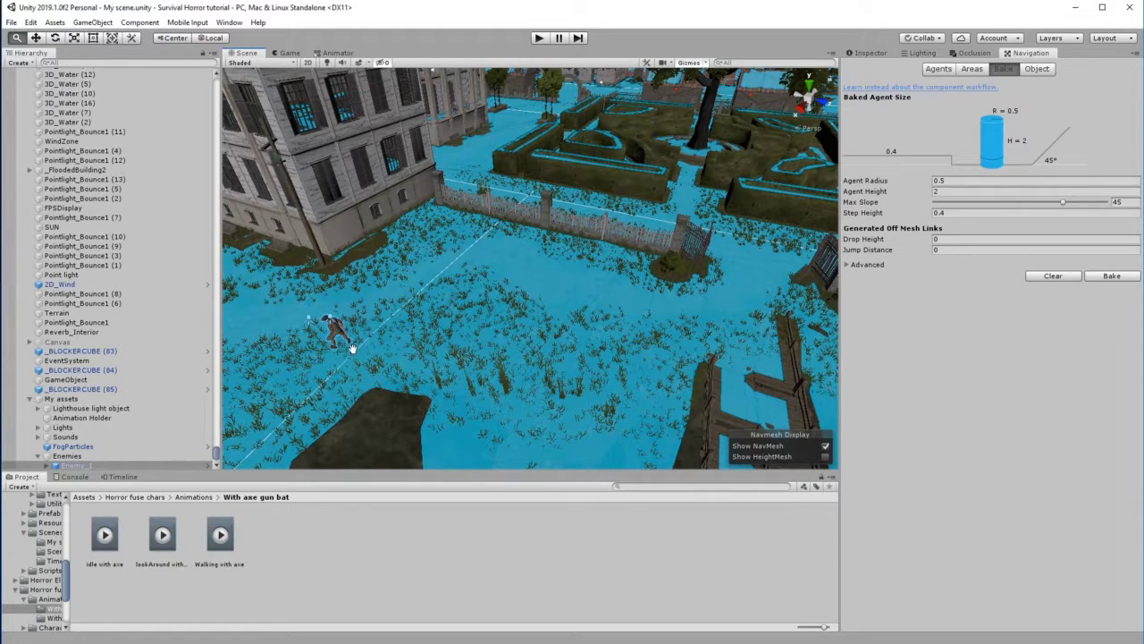
left_click_drag(560, 305, 439, 337)
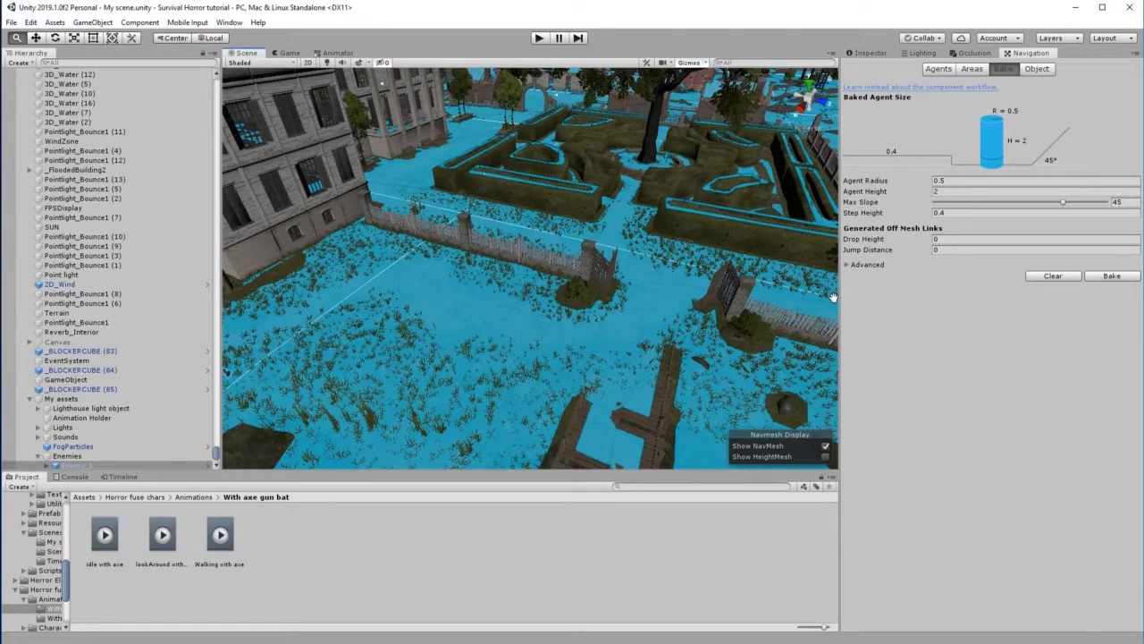
left_click_drag(484, 360, 610, 345)
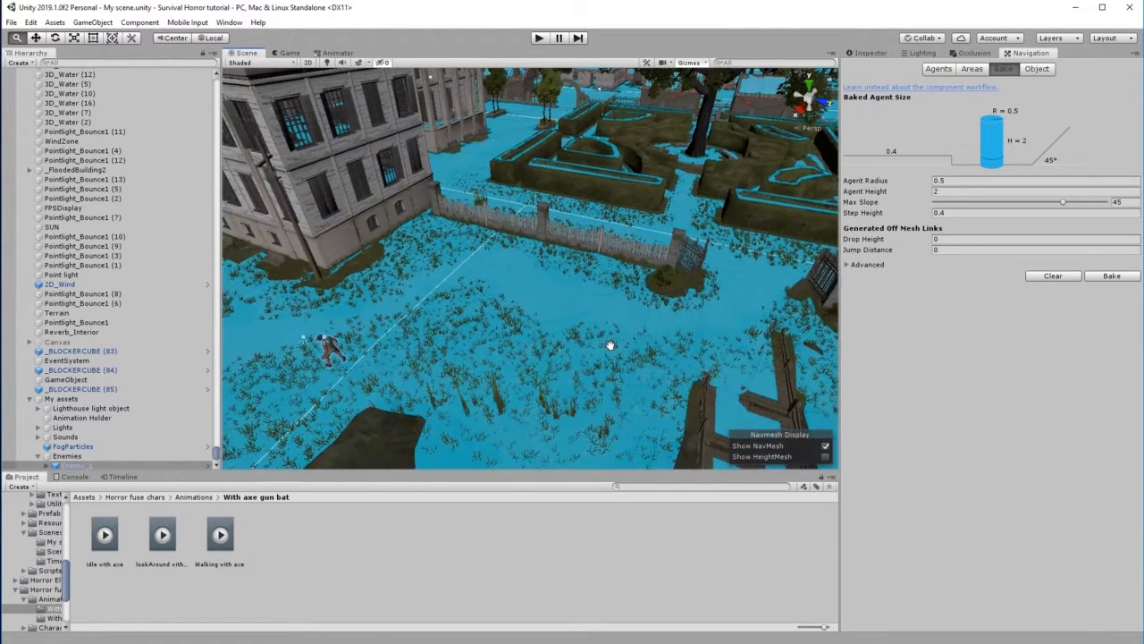
left_click_drag(464, 371, 547, 308)
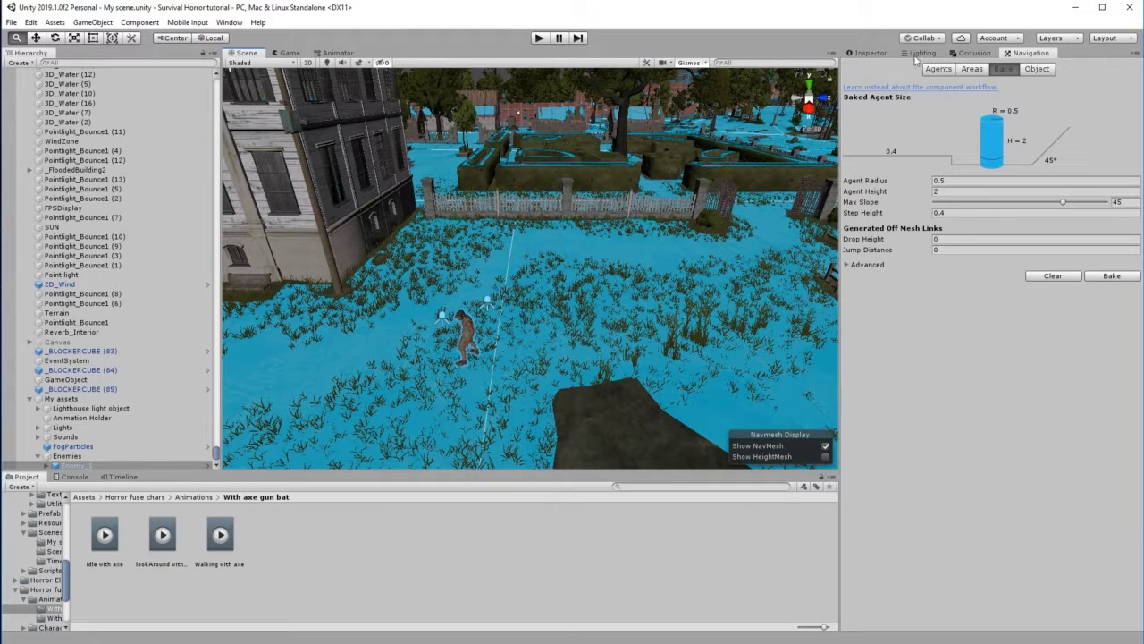
Compare the Inspector and Navigation panels and toggle scene Gizmos off and on
left_click(870, 54)
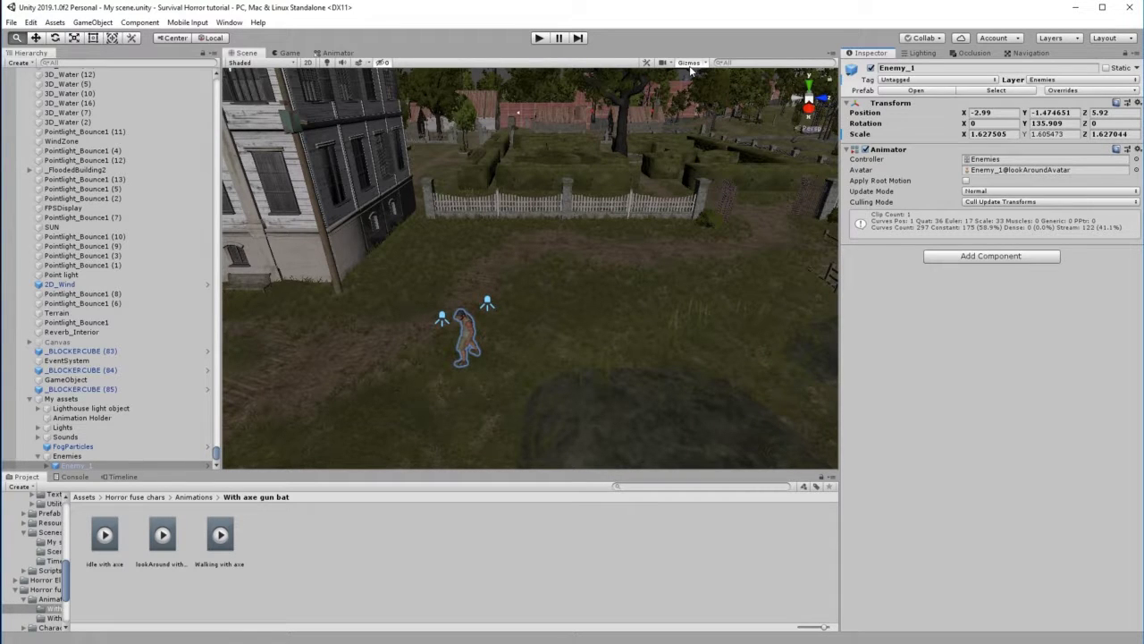
left_click(1028, 54)
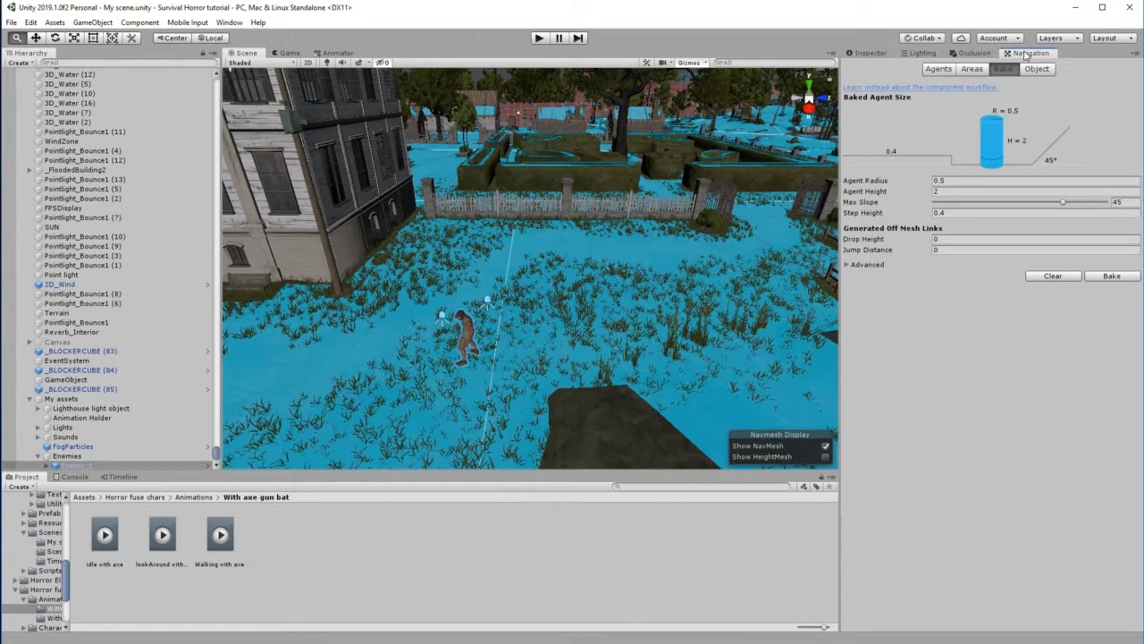
left_click(688, 64)
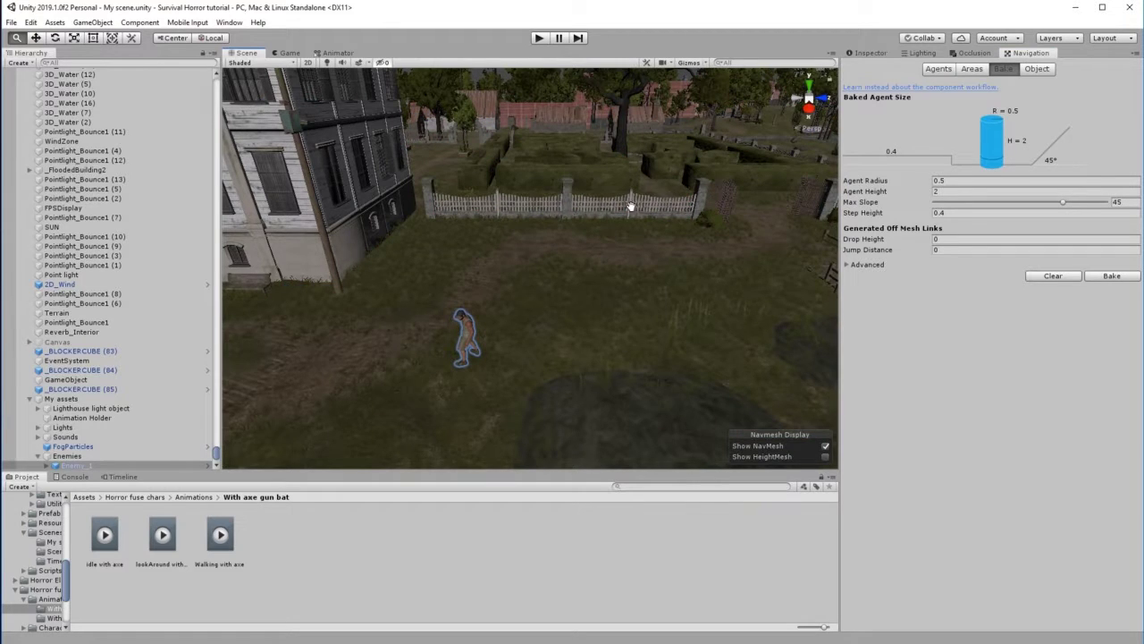
left_click(689, 63)
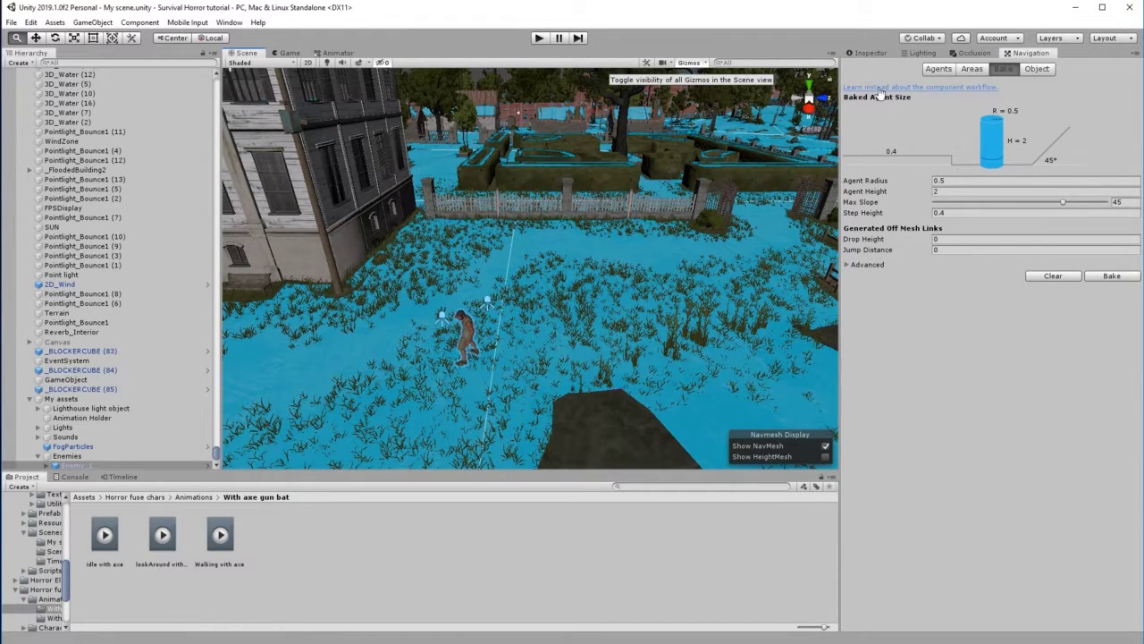
left_click(871, 53)
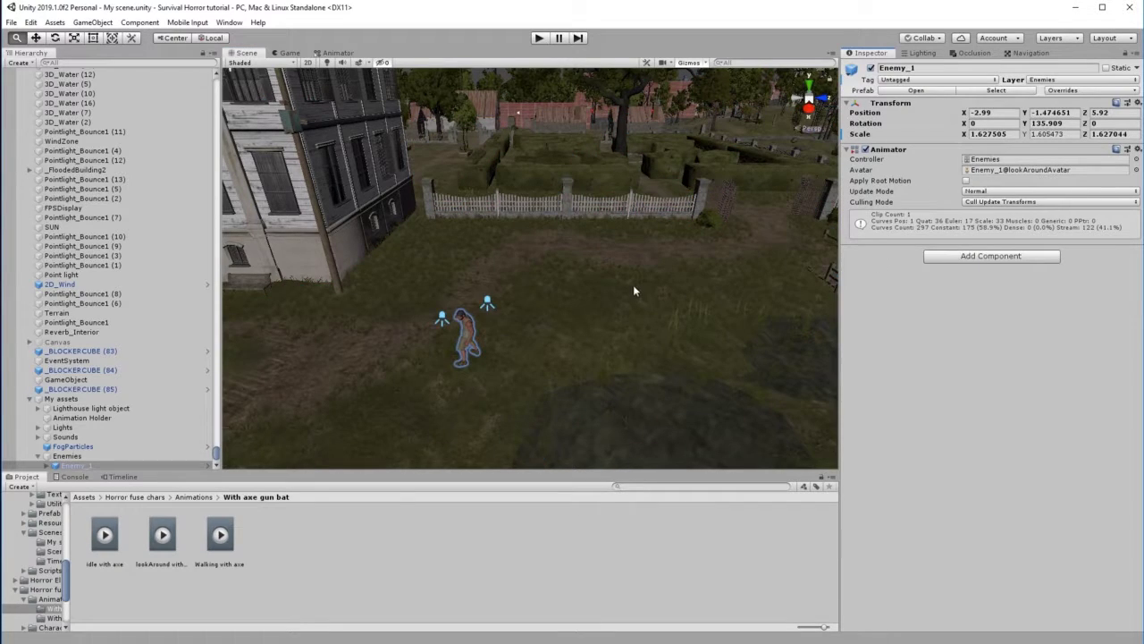
Move the view in close to the enemy and select Enemy_1 in the Hierarchy
middle_click_drag(557, 319, 619, 323)
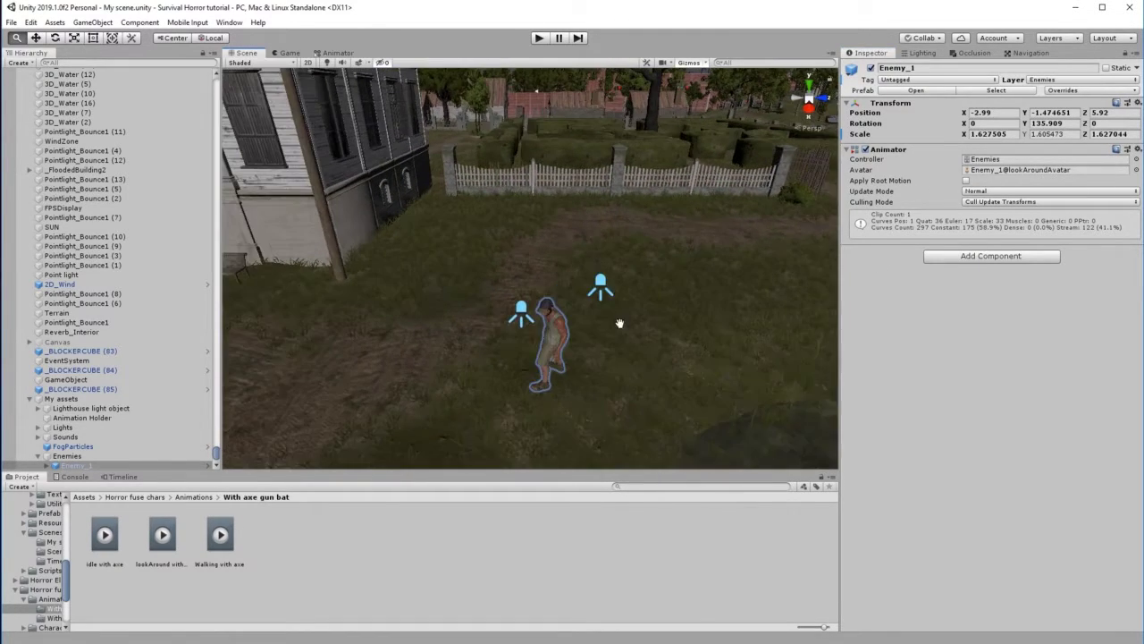
scroll(619, 323, "up", 3)
right_click_drag(632, 321, 694, 307)
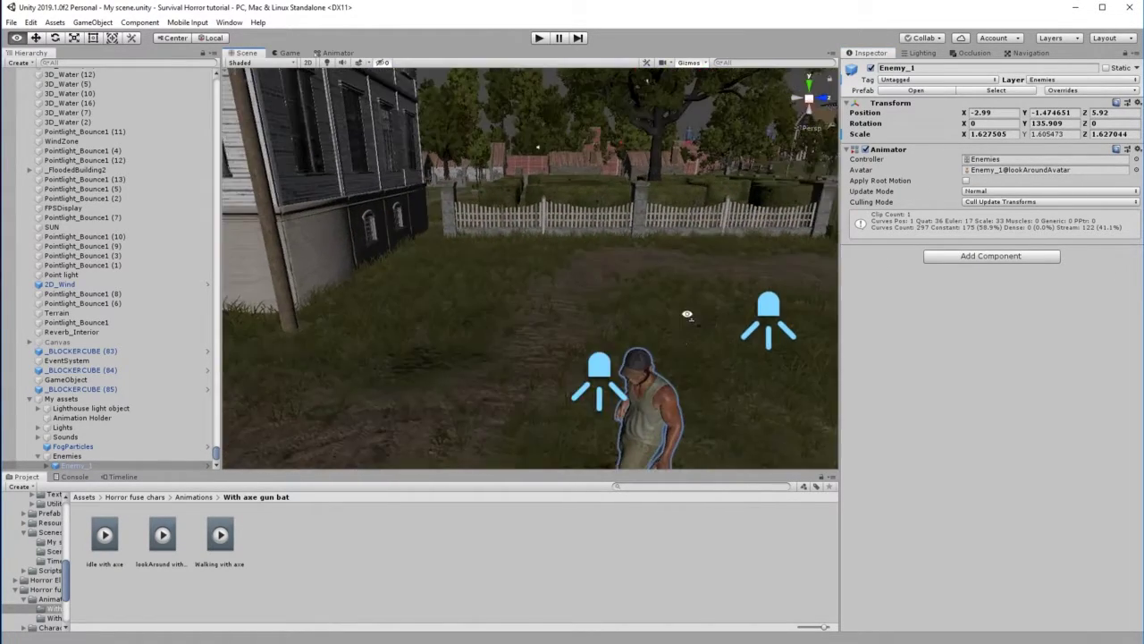
scroll(694, 307, "down", 5)
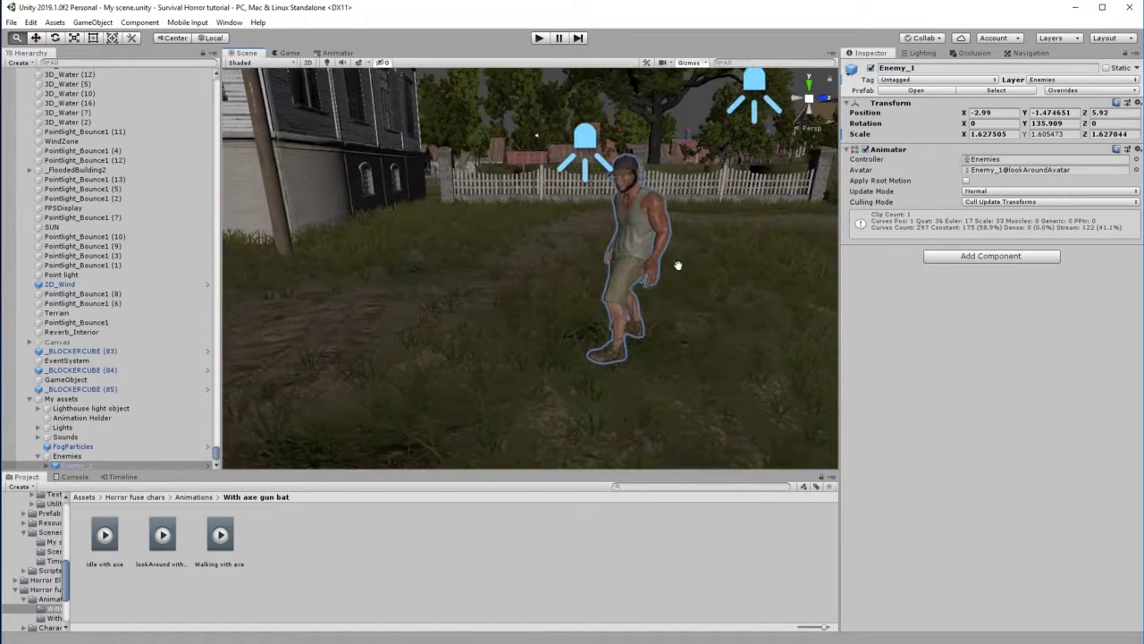
left_click(68, 466)
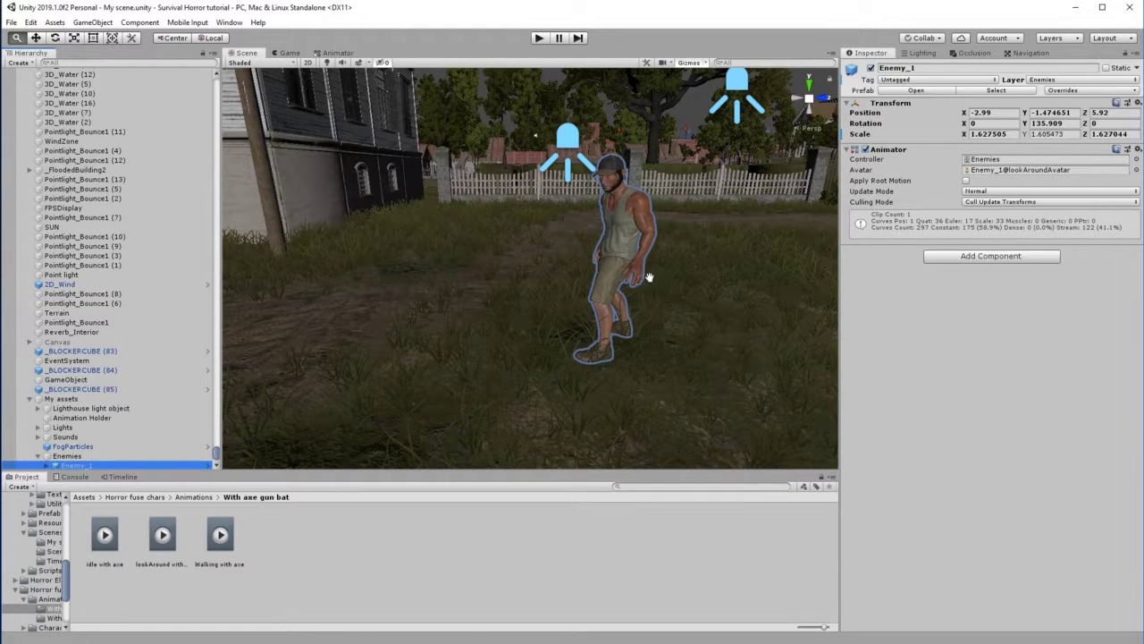
Add a Rigidbody to Enemy_1 with Is Kinematic on and Use Gravity off
left_click(139, 22)
mouse_move(183, 79)
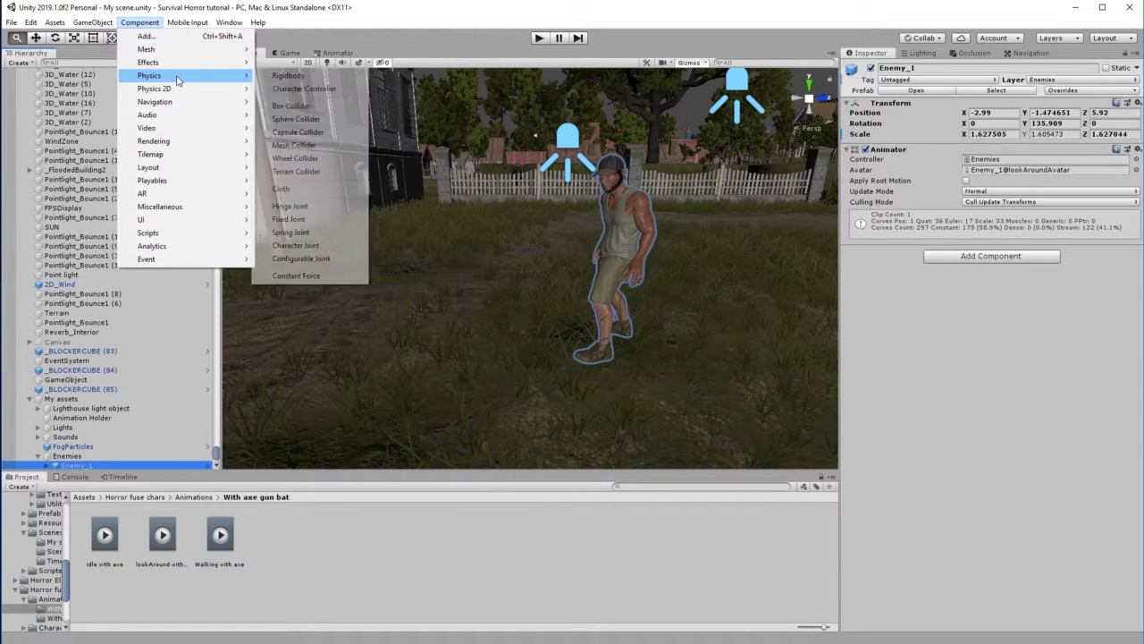
left_click(288, 76)
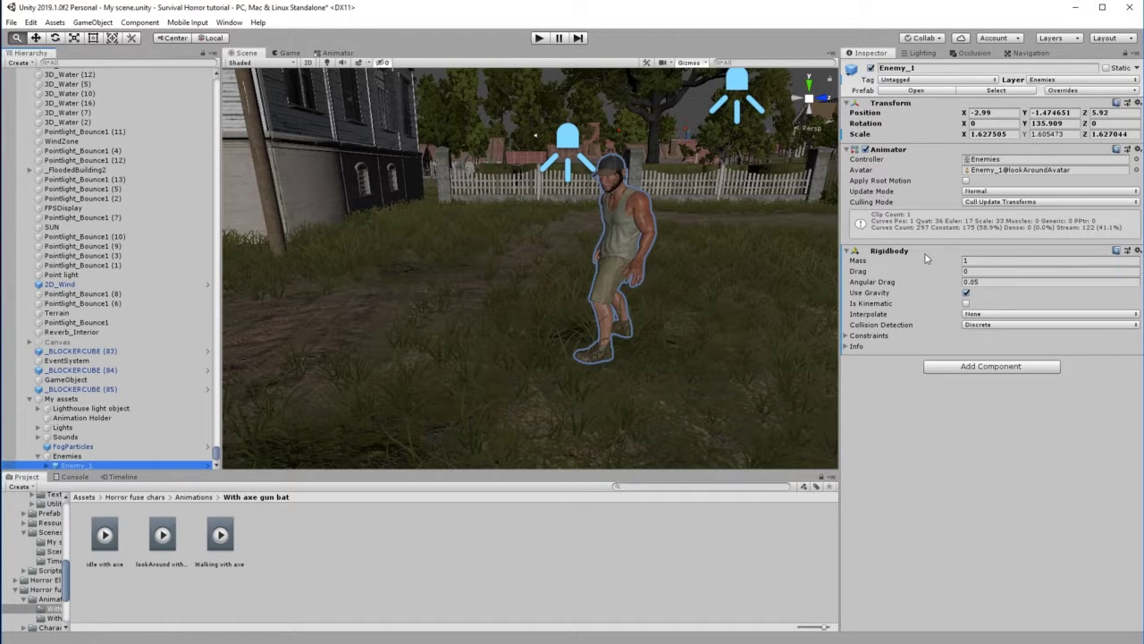
left_click(967, 303)
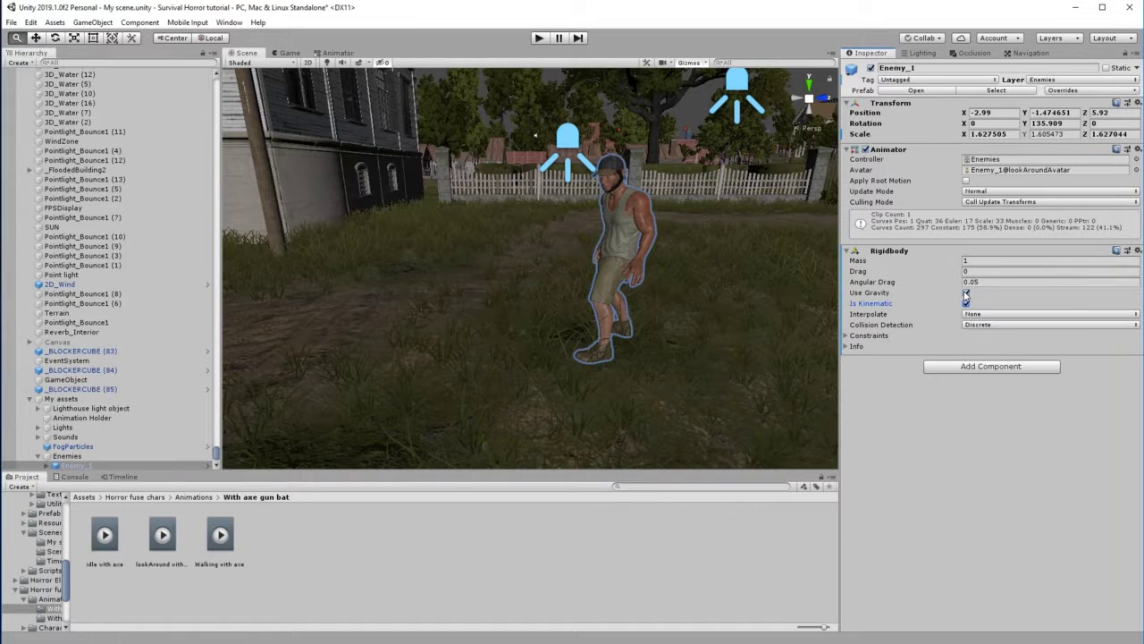
left_click(967, 294)
scroll(690, 249, "down", 5)
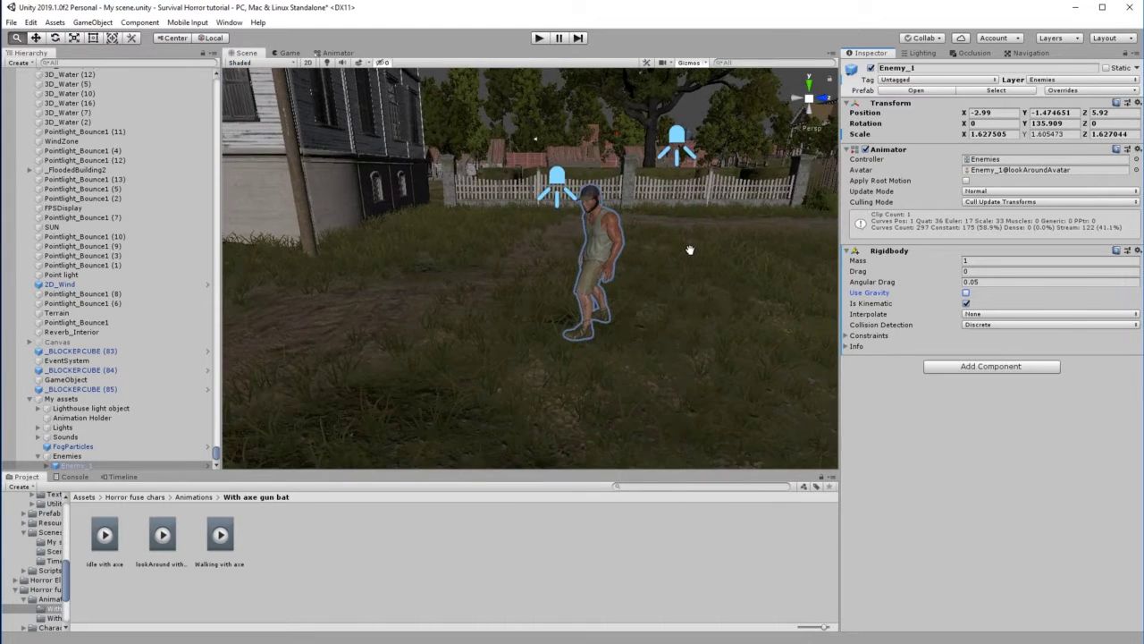
left_click_drag(715, 255, 615, 285)
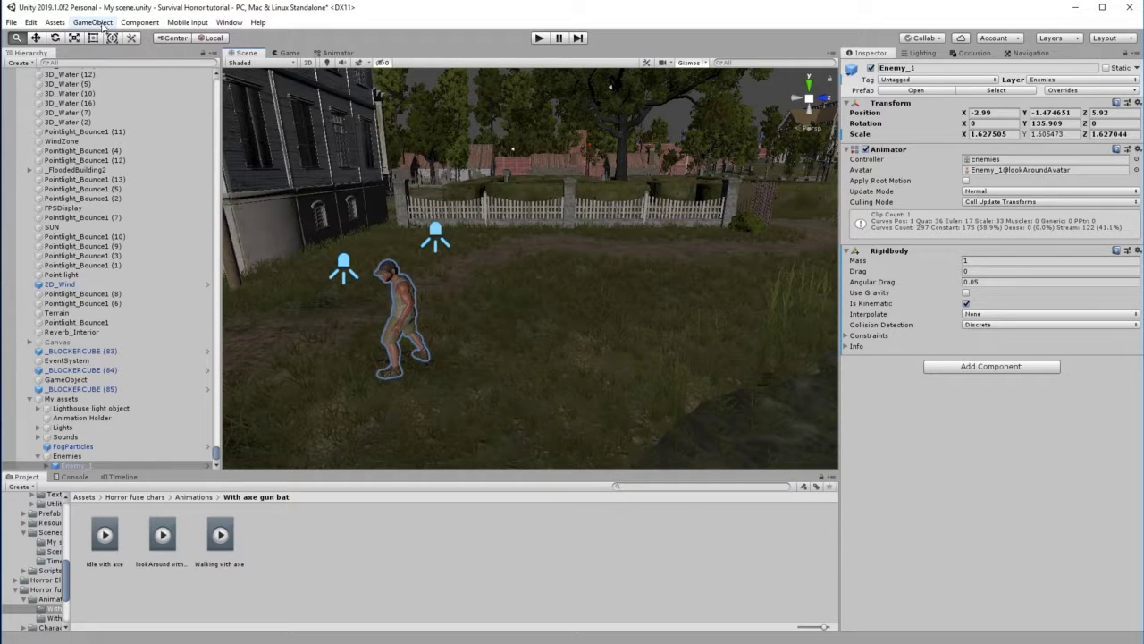
Add a Box Collider to Enemy_1 with Size Y 2 and Center Y 1
left_click(139, 23)
mouse_move(176, 79)
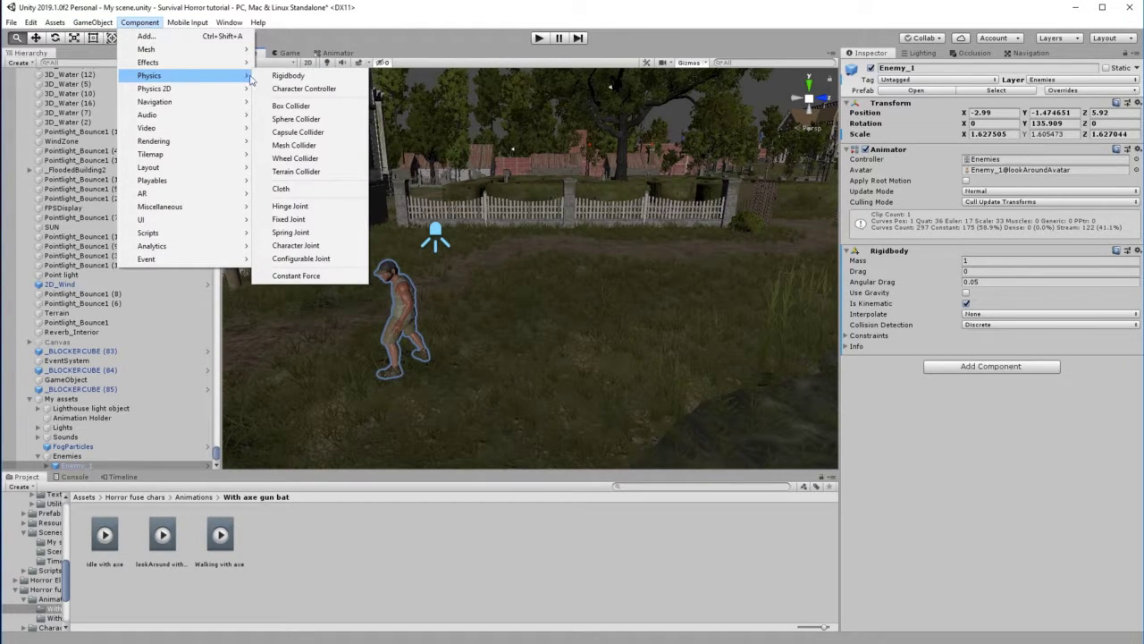
left_click(288, 102)
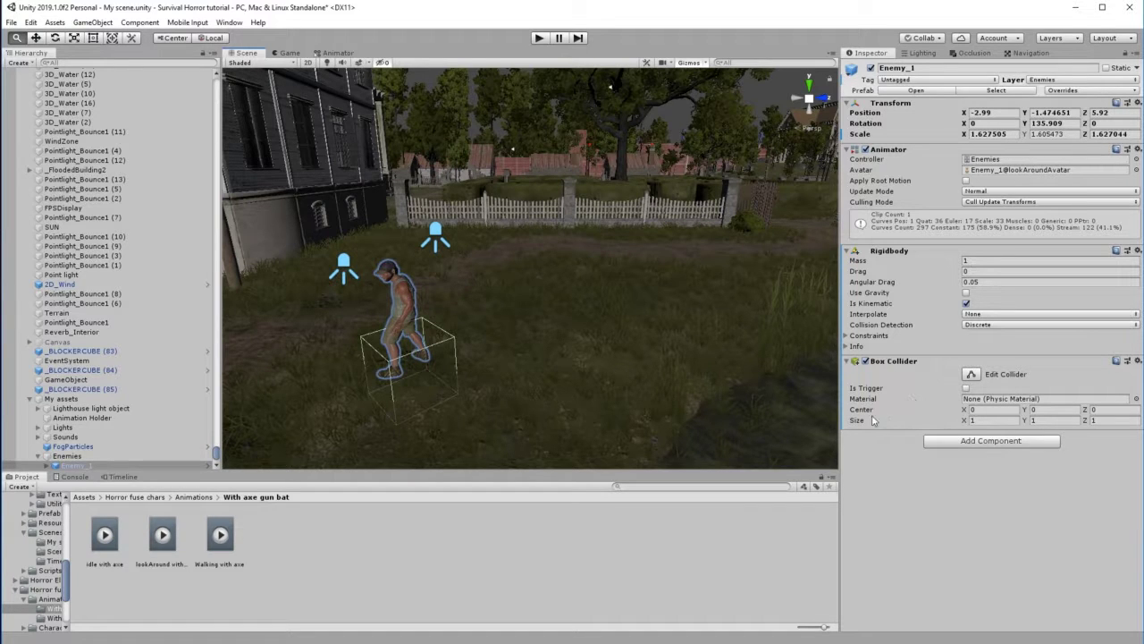
left_click(1041, 420)
type("2")
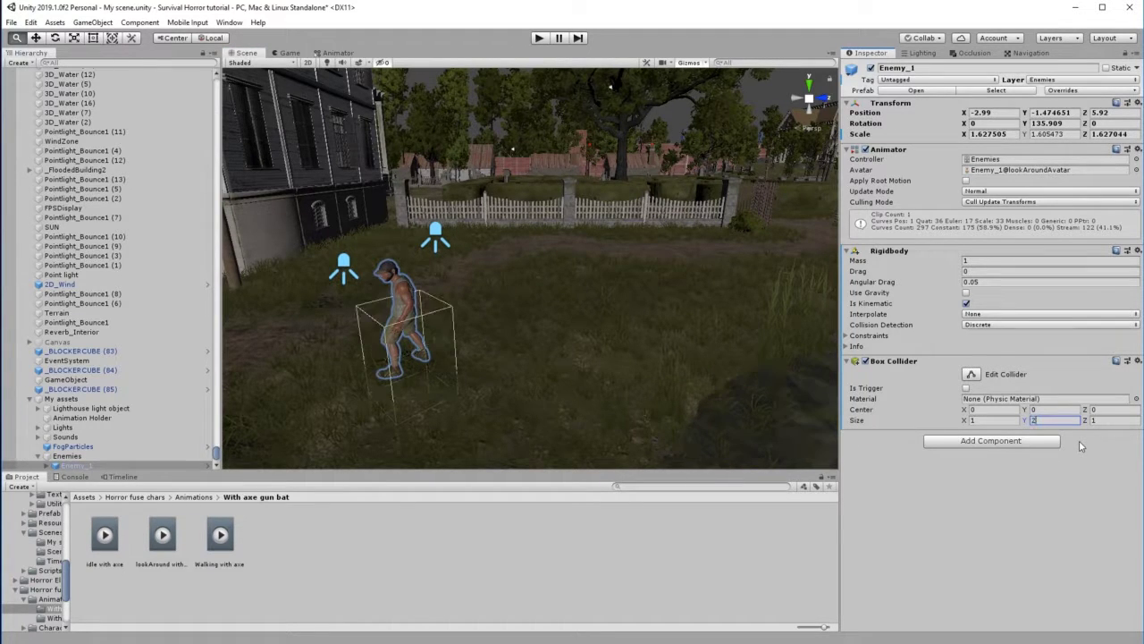
left_click(1041, 409)
type("1")
left_click_drag(428, 309, 467, 311)
scroll(467, 311, "up", 6)
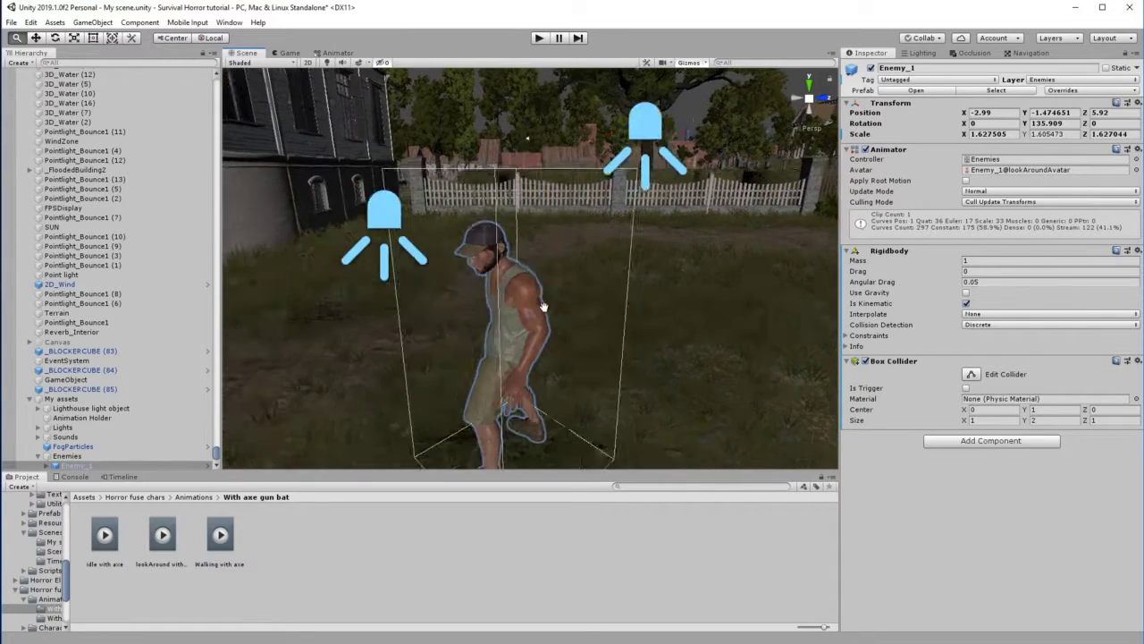
left_click_drag(553, 286, 532, 301)
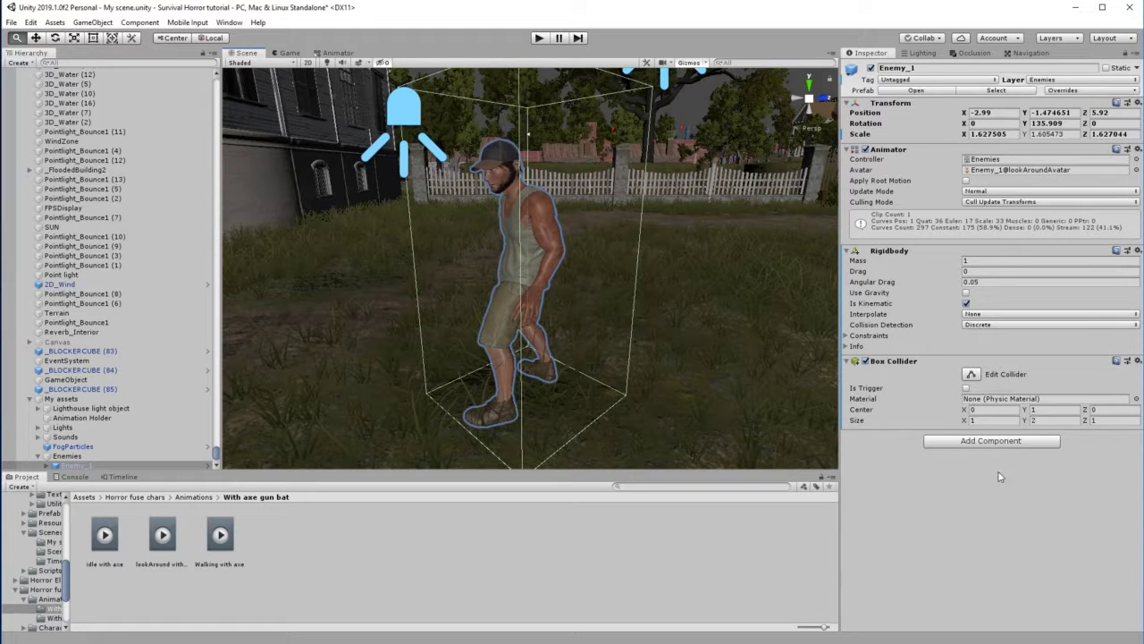
Add a Nav Mesh Agent to Enemy_1 and review its Humanoid settings (speed 3.5, radius 0.5, height 2)
left_click(139, 23)
mouse_move(183, 105)
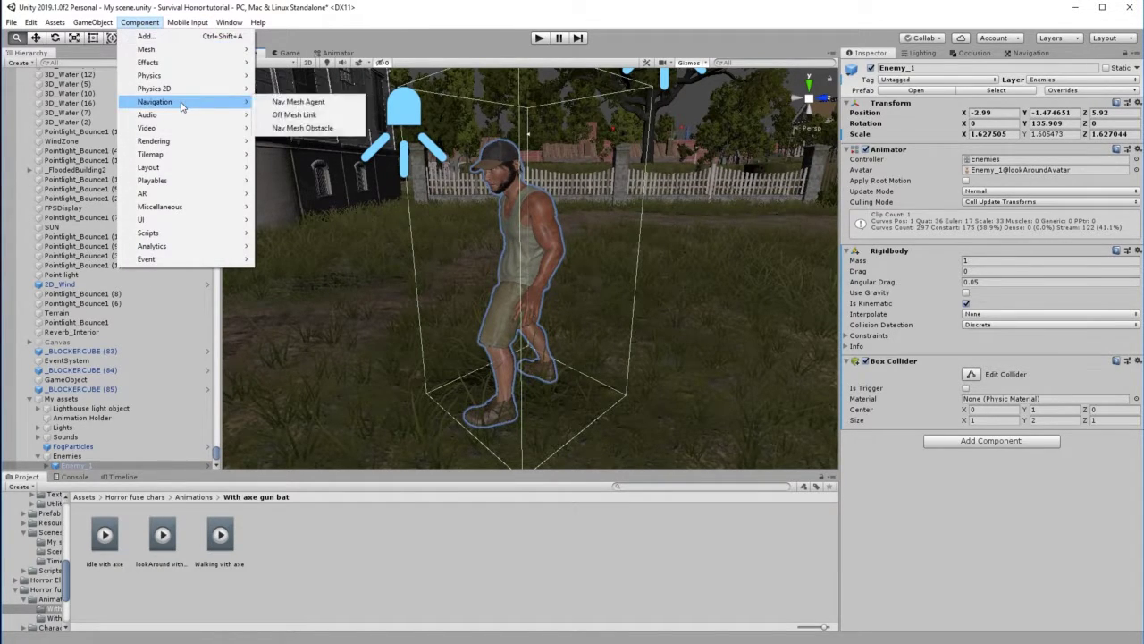
left_click(332, 107)
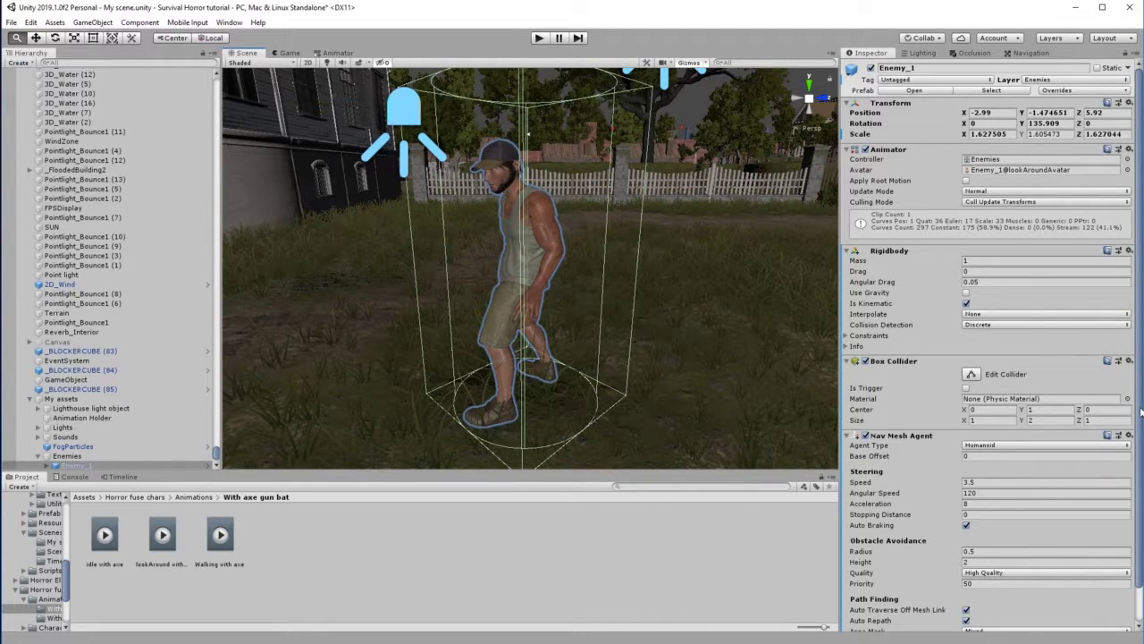
scroll(1140, 410, "down", 2)
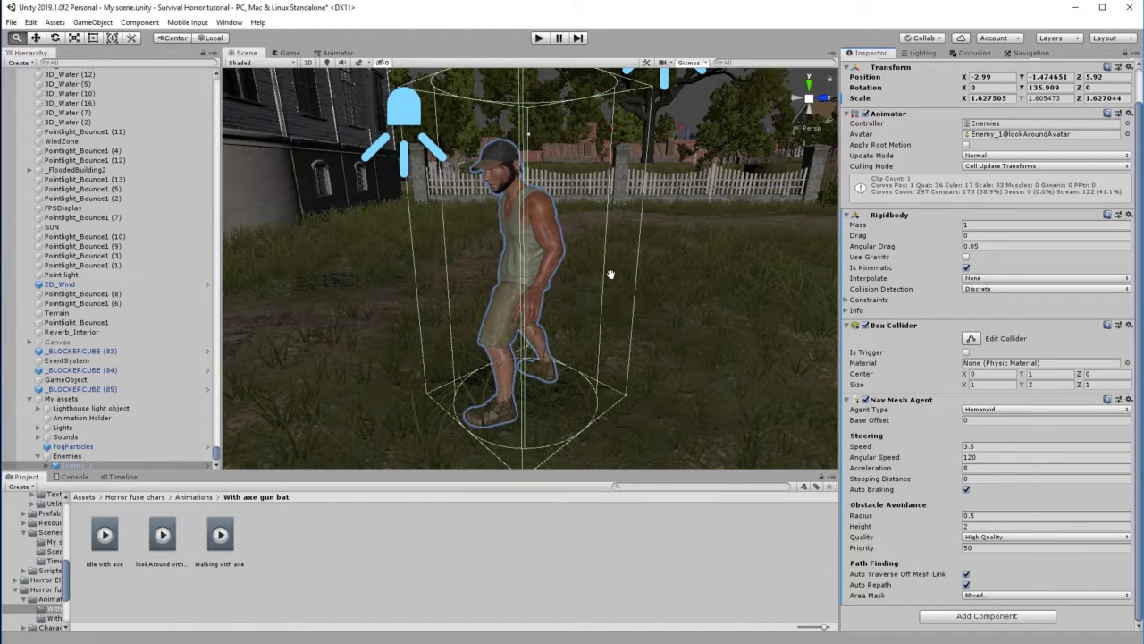
scroll(611, 274, "down", 5)
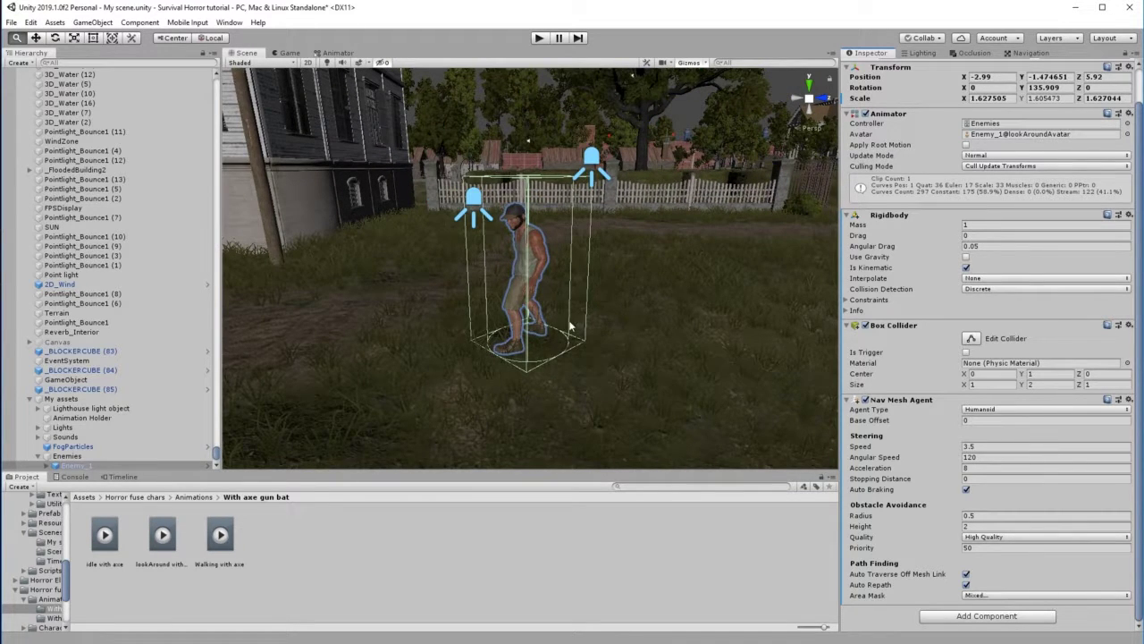